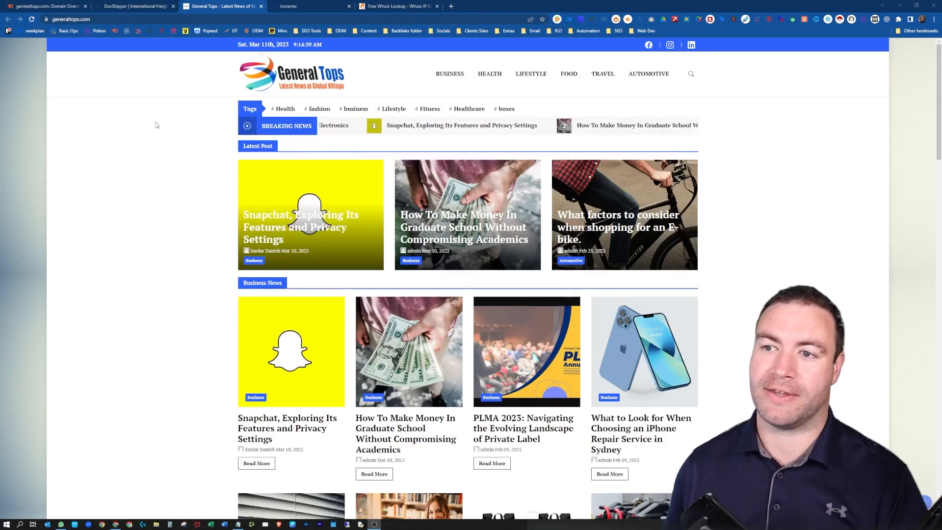
- Examine the General Tops homepage from the latest posts to the footer, noting the range of categories and article topics
scroll(168, 260, down, 6)
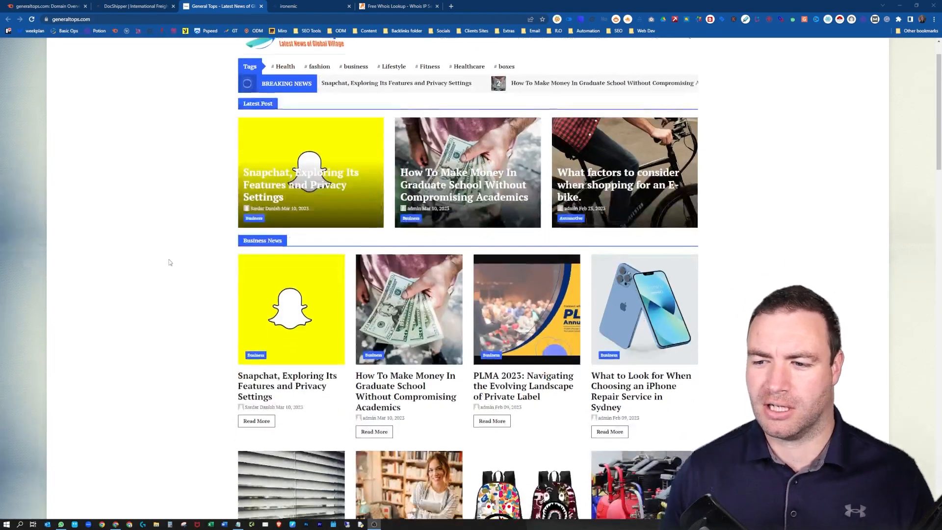
scroll(191, 250, down, 15)
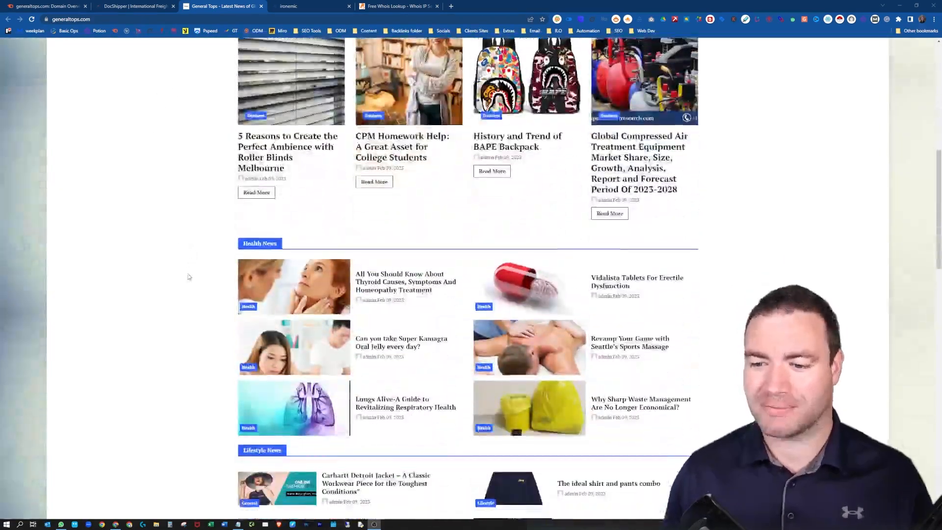
scroll(191, 280, down, 8)
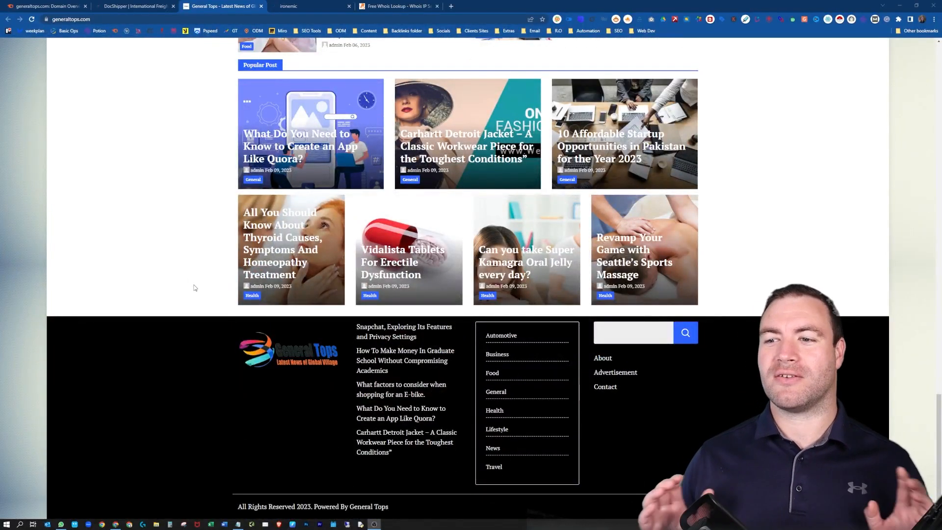
scroll(195, 288, up, 6)
scroll(245, 280, up, 2)
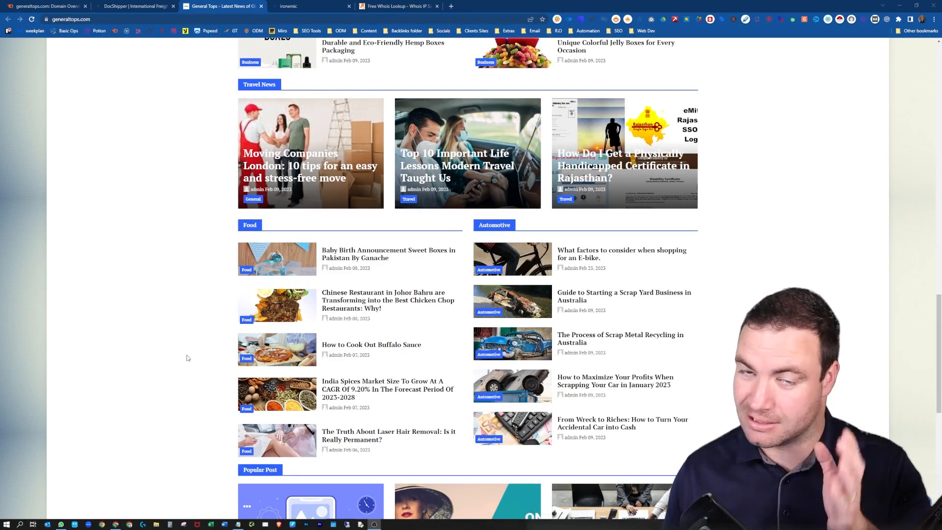
scroll(187, 358, up, 3)
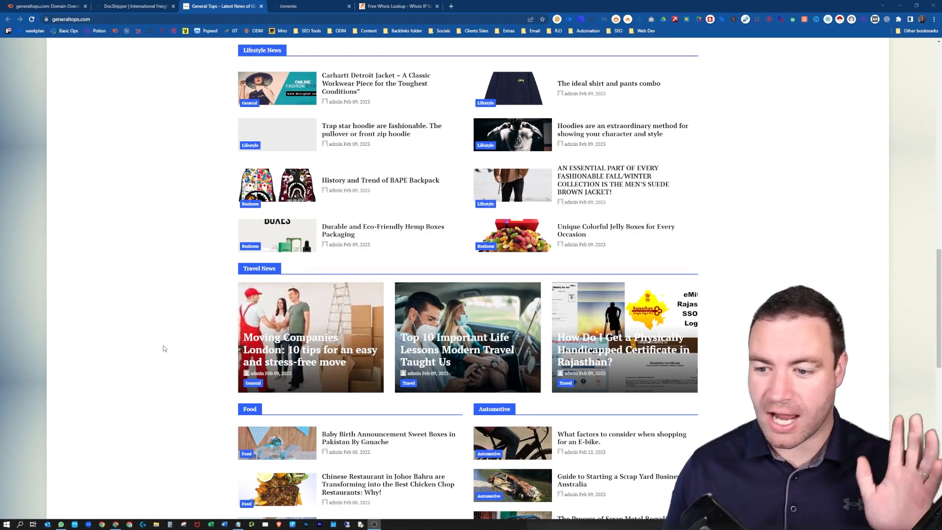
scroll(166, 343, up, 4)
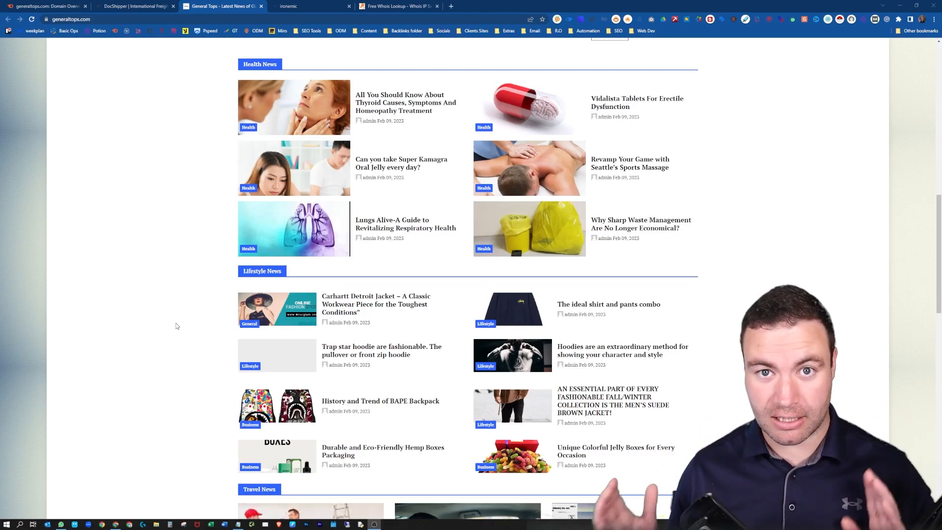
scroll(166, 336, down, 3)
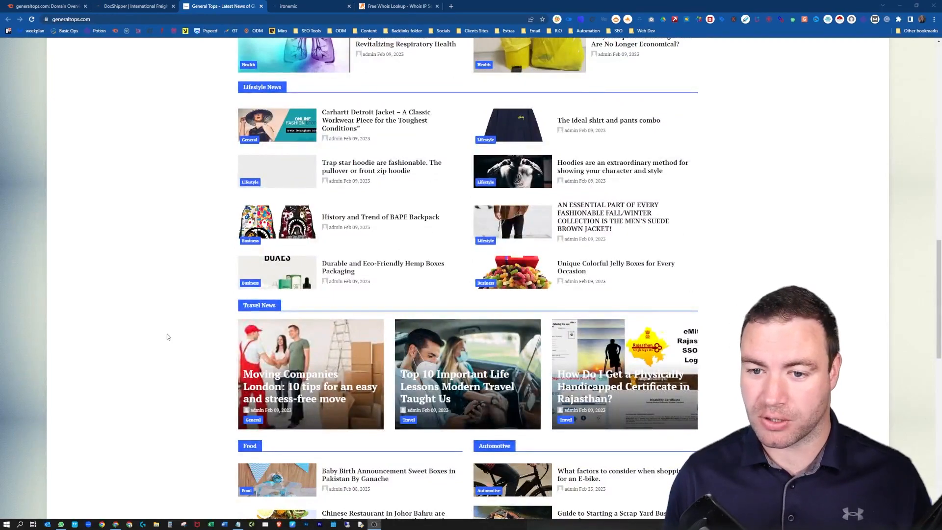
scroll(190, 320, down, 3)
scroll(190, 322, down, 6)
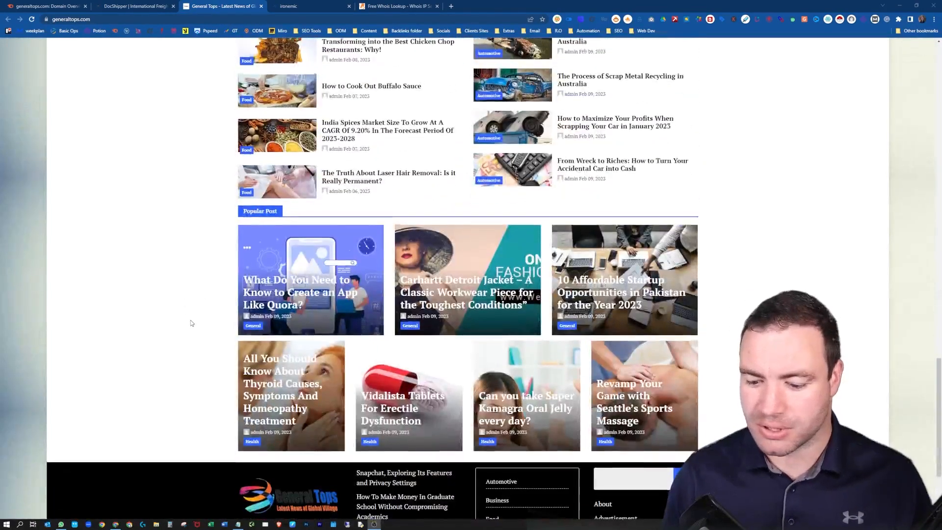
scroll(190, 323, down, 1)
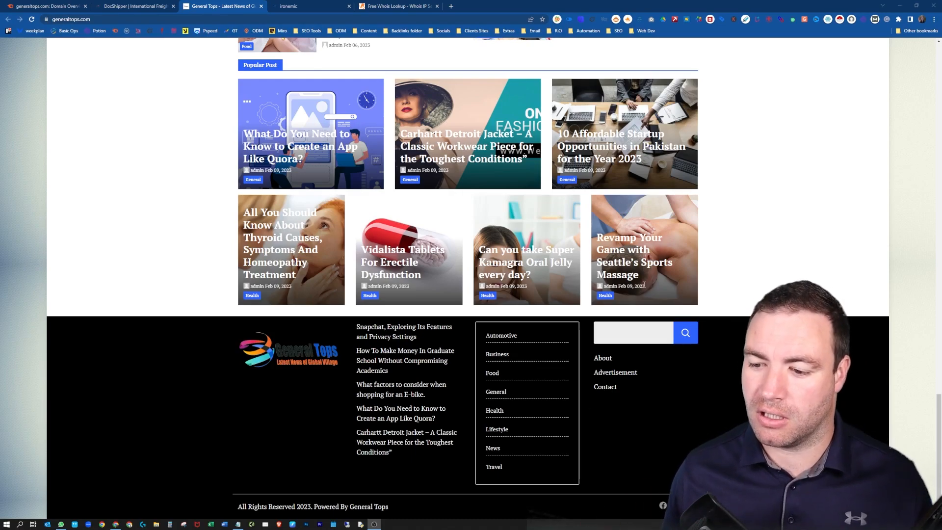
- Read the site's About page at a larger zoom, and check the contact e-mail addresses on its Contact page
click(607, 359)
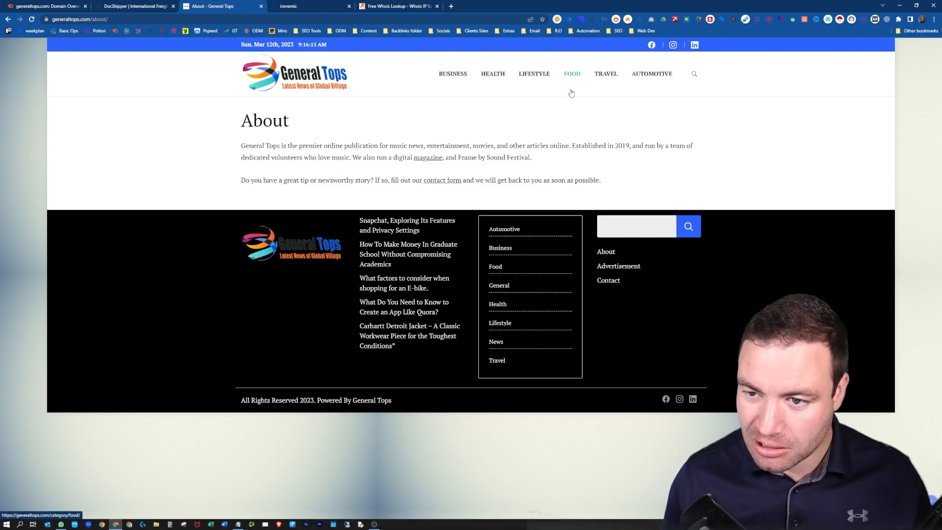
key(ctrl+plus)
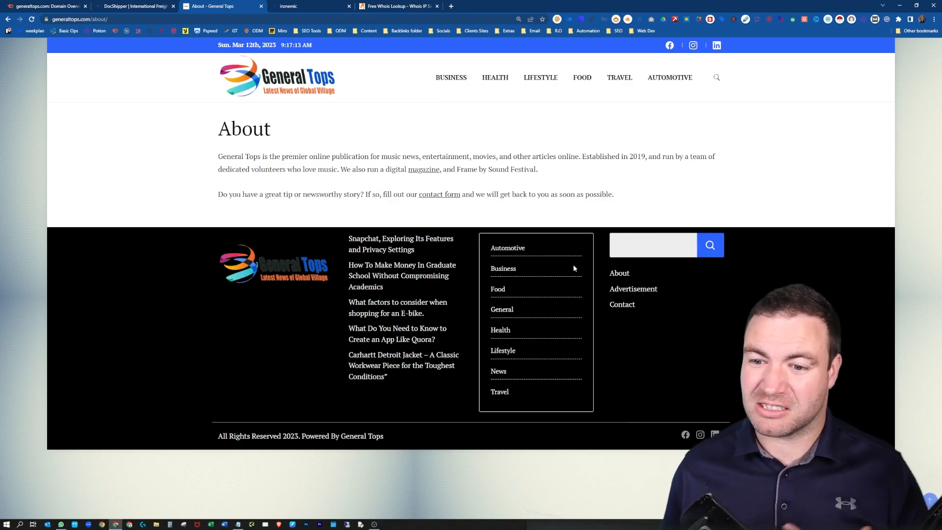
click(630, 305)
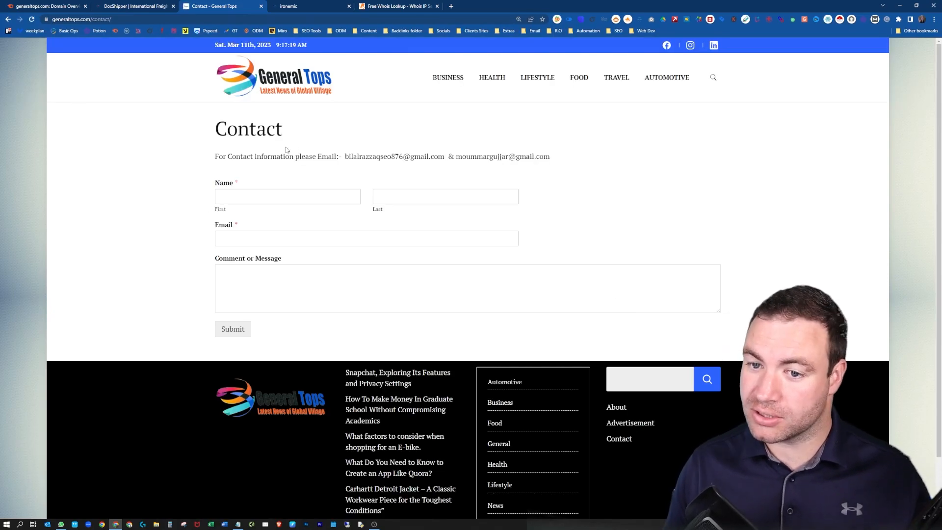
drag(345, 158, 462, 157)
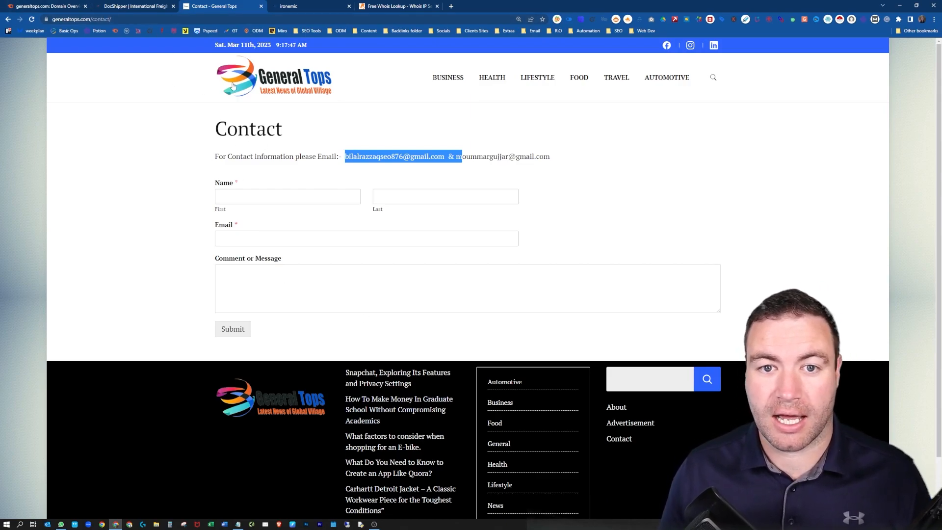
- Return to the General Tops homepage and select its web address
click(260, 84)
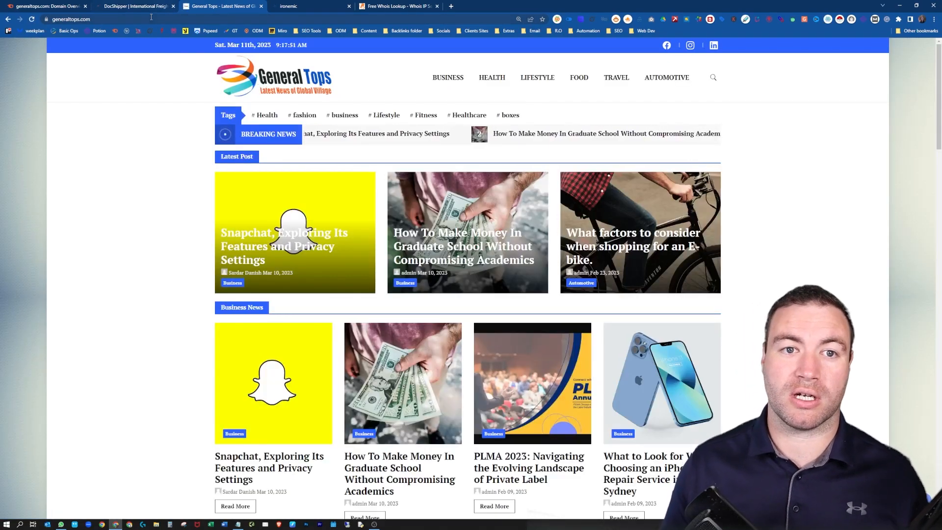
click(153, 19)
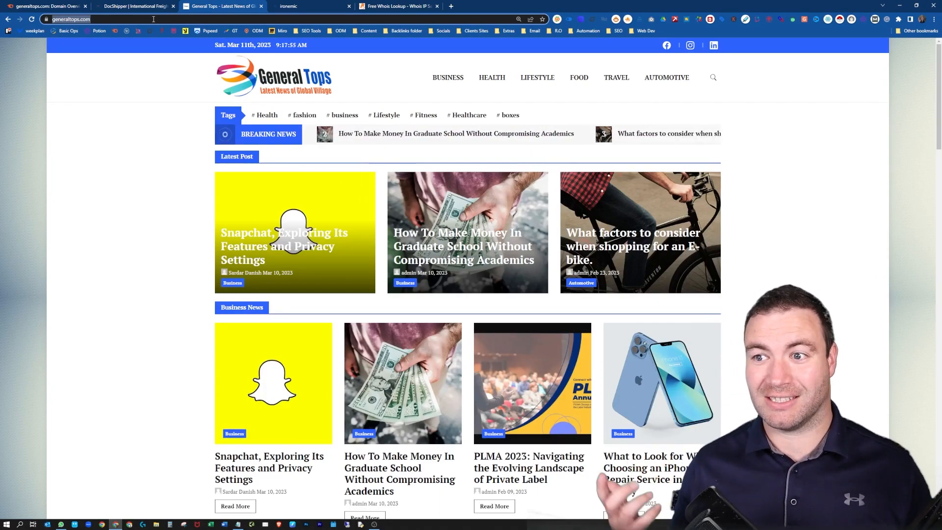
- Switch to the Semrush Domain Overview of generaltops.com, enlarge it, and examine the two-year organic traffic and keyword trends
click(65, 7)
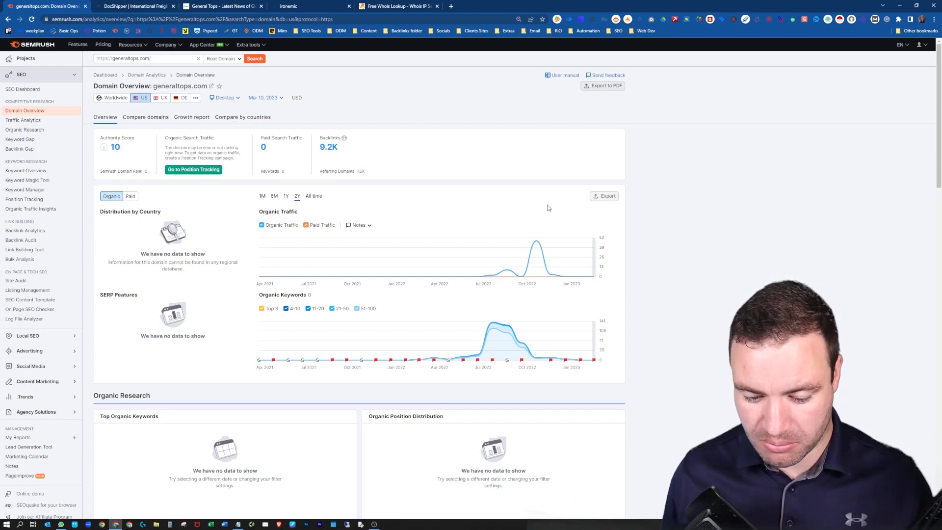
key(ctrl+plus)
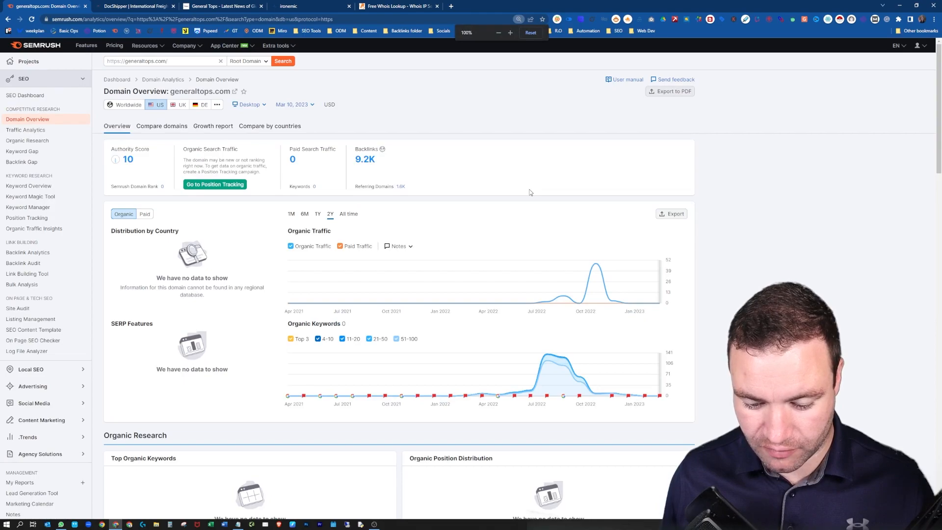
key(ctrl+plus)
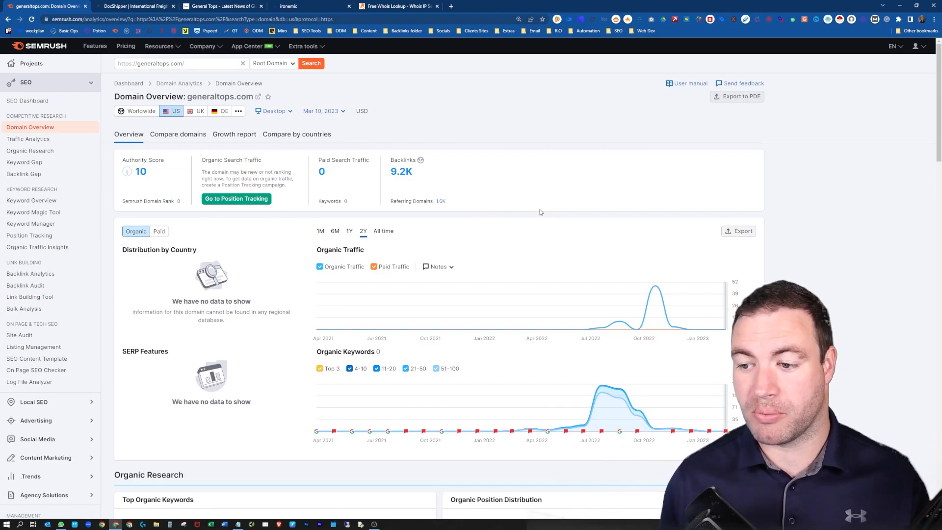
mouse_move(673, 317)
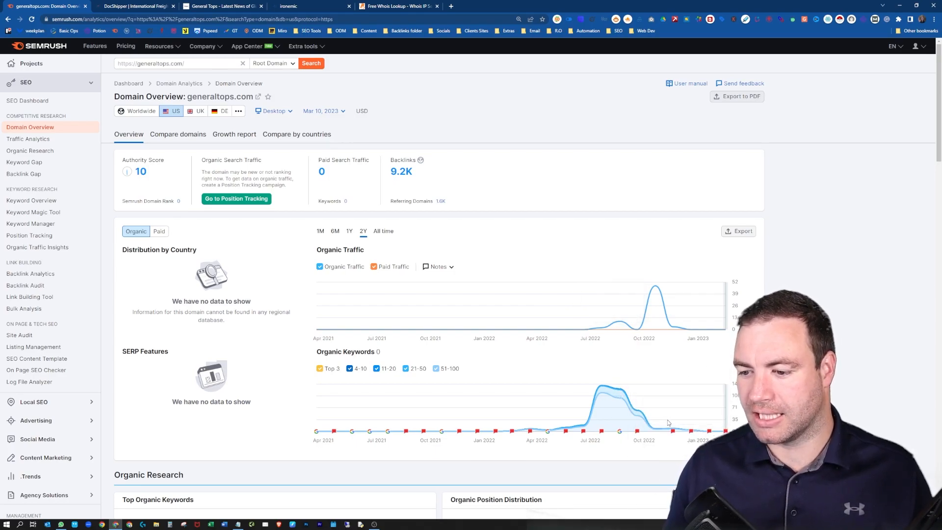
scroll(638, 382, down, 2)
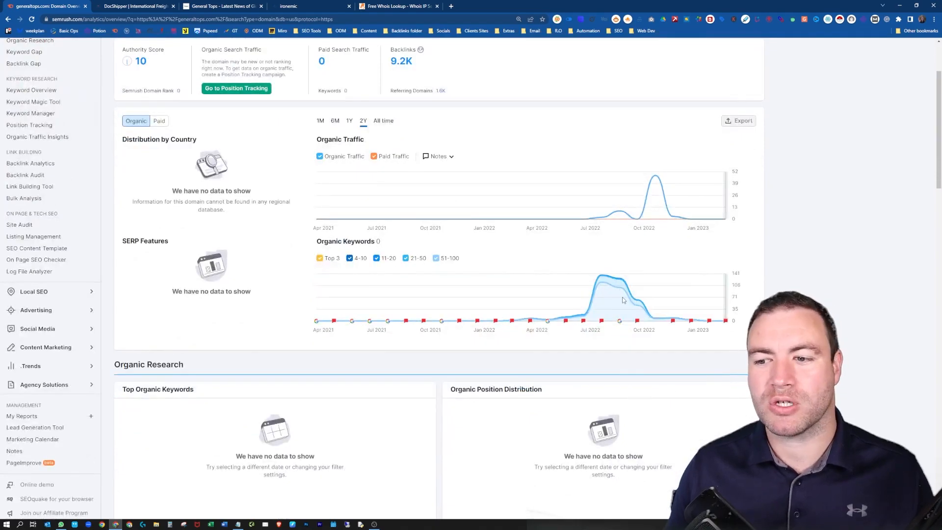
scroll(392, 285, down, 2)
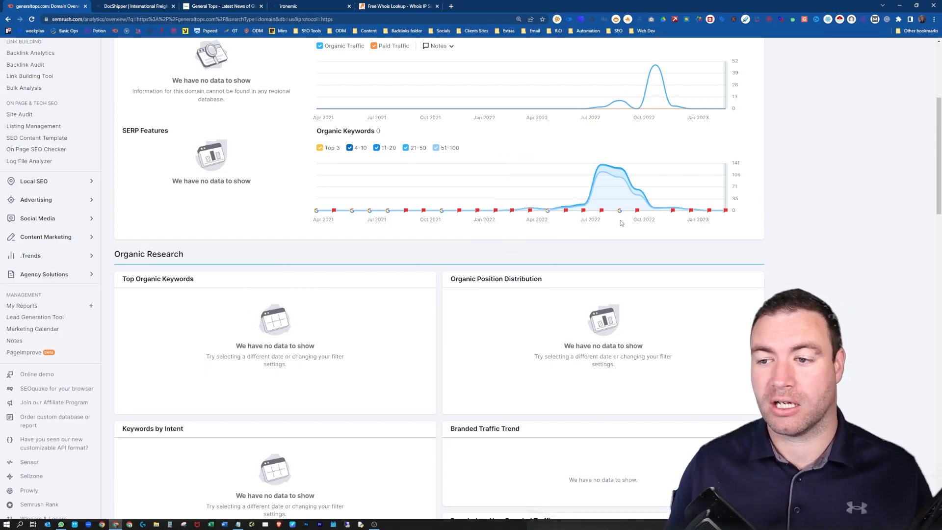
scroll(596, 225, up, 1)
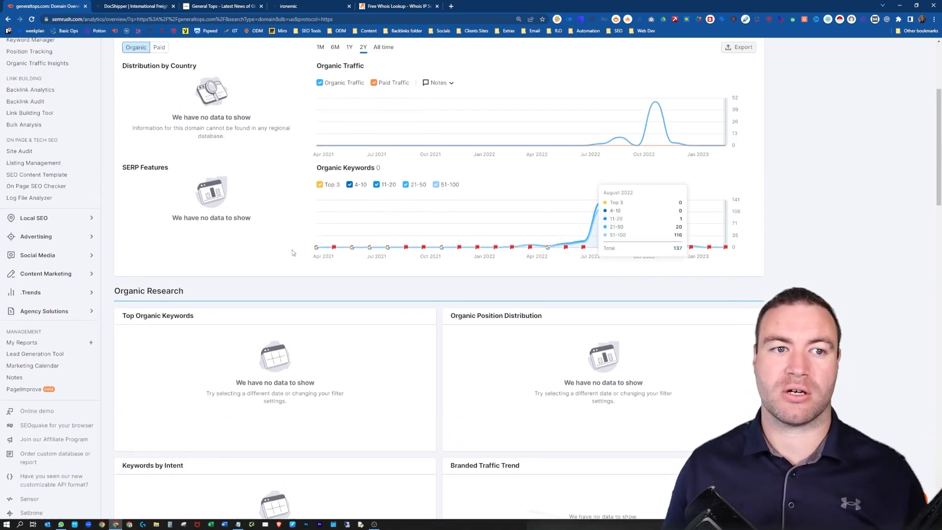
- Open the backlink analytics for generaltops.com and examine the authority score, referring domains, backlinks and outbound domains
scroll(603, 206, up, 3)
click(62, 206)
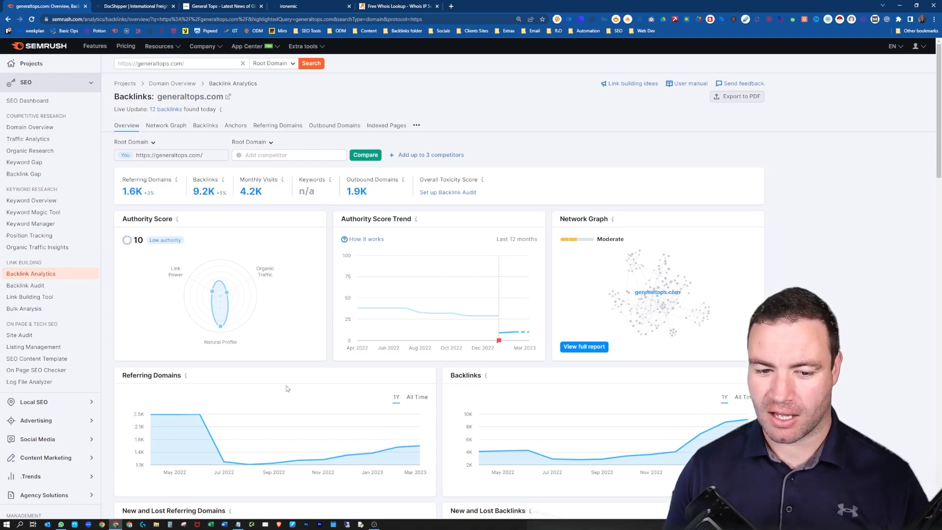
scroll(282, 390, down, 3)
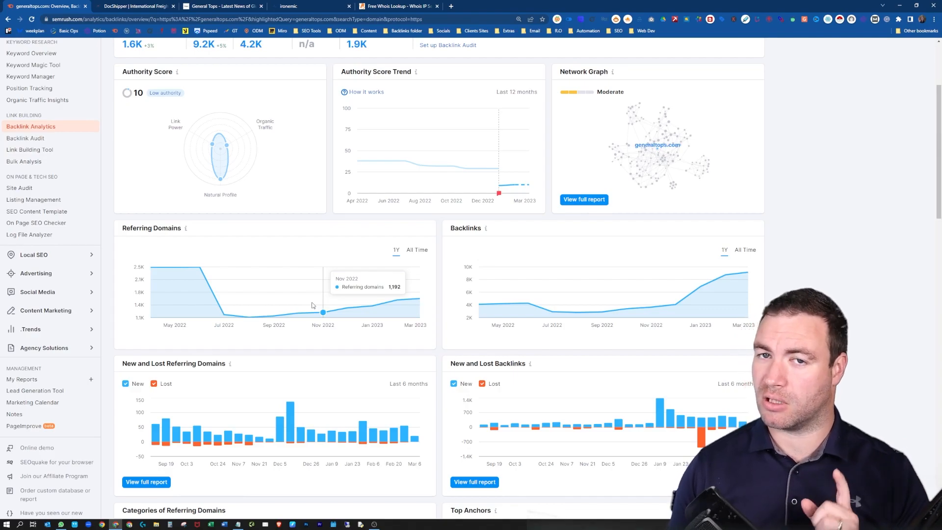
scroll(210, 240, up, 1)
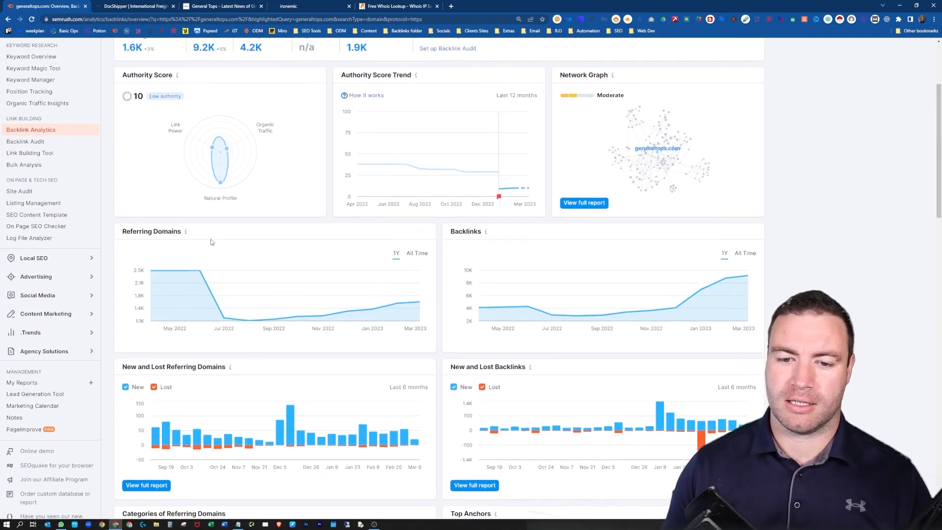
scroll(210, 240, up, 3)
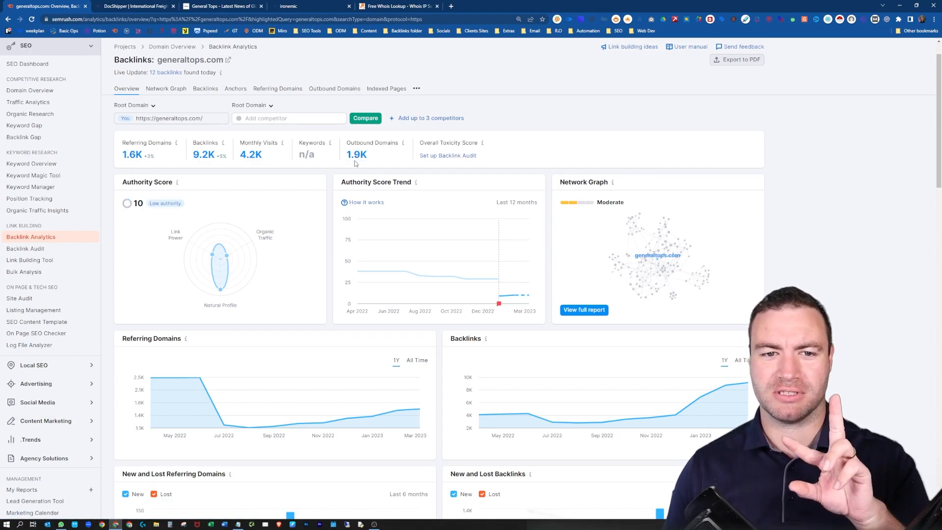
- Open the Anchors report for generaltops.com and examine the anchor texts for spammy or unrelated topics
click(239, 91)
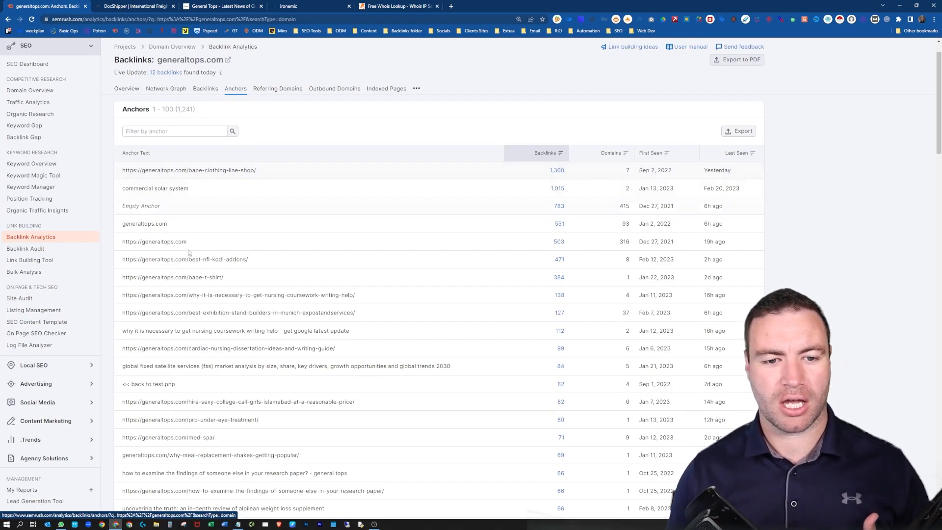
scroll(217, 253, down, 2)
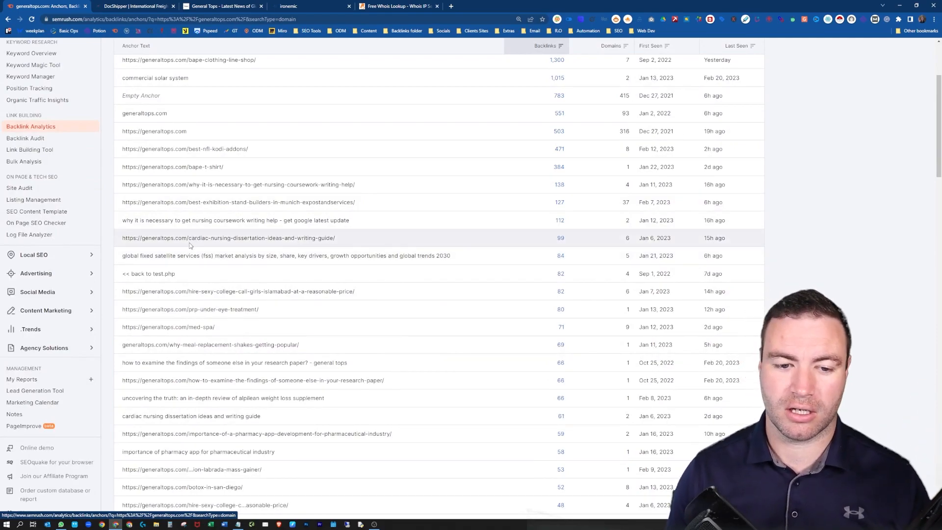
scroll(240, 246, down, 2)
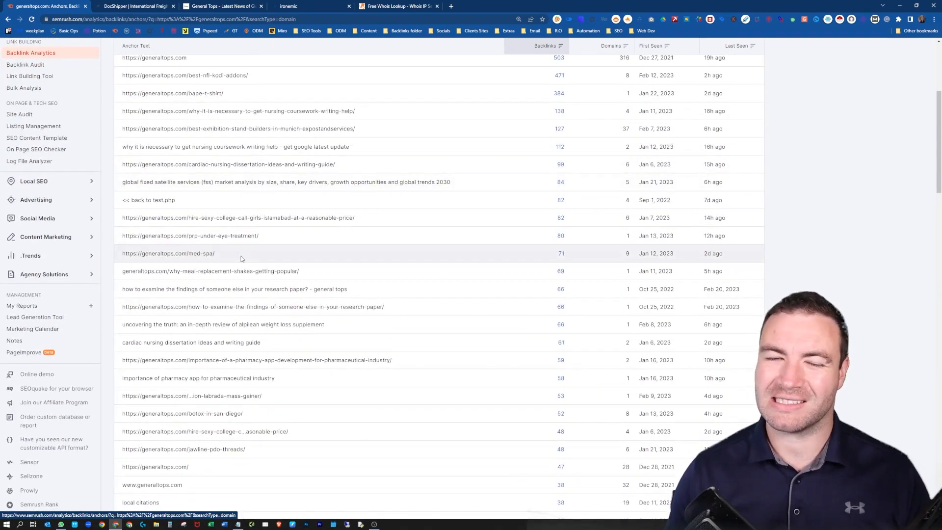
scroll(241, 259, down, 2)
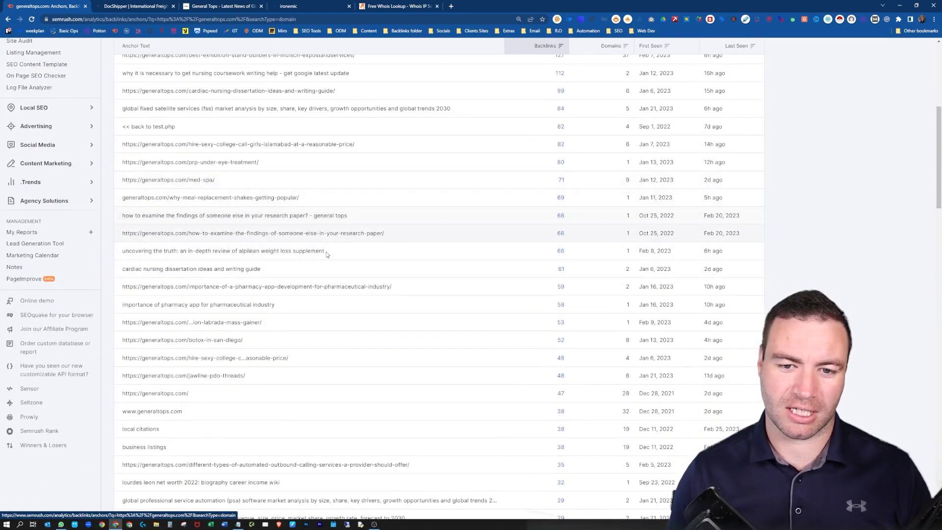
scroll(325, 255, down, 1)
scroll(319, 253, down, 2)
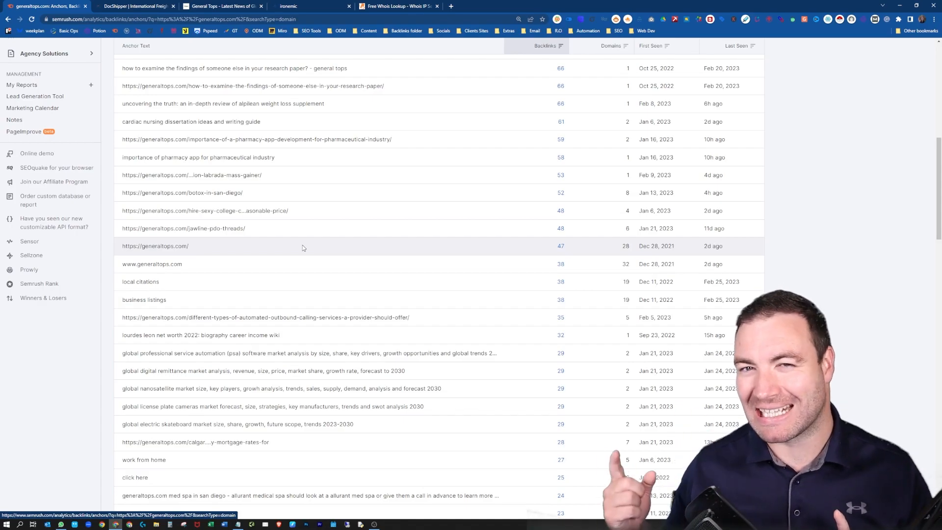
scroll(299, 249, down, 2)
scroll(187, 260, down, 3)
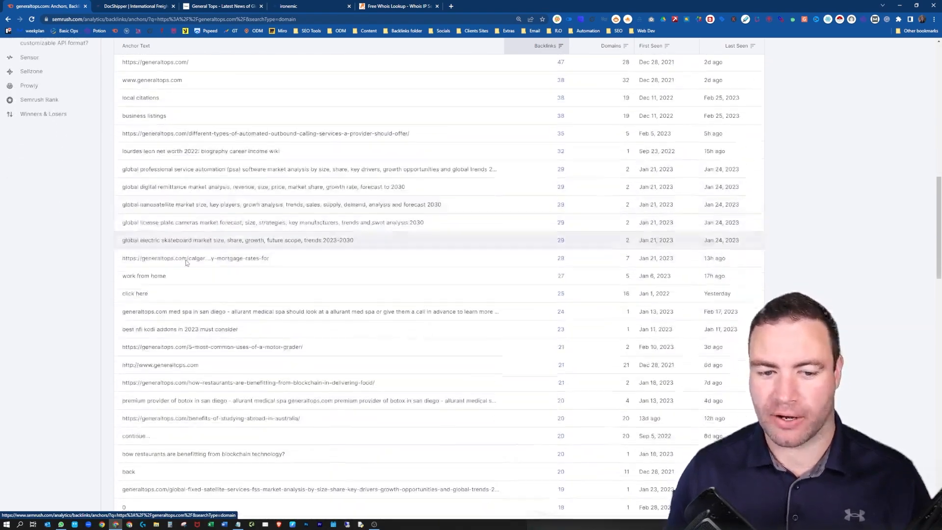
scroll(186, 265, down, 6)
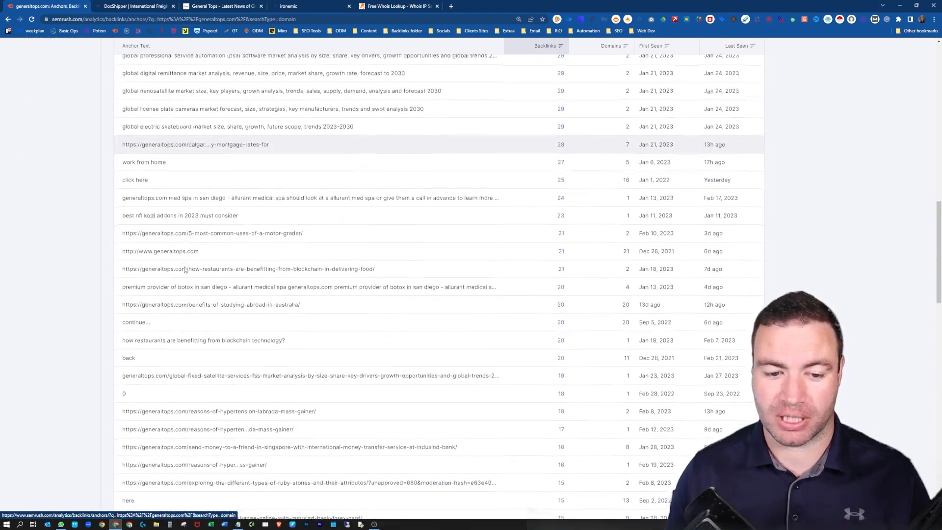
scroll(185, 269, down, 1)
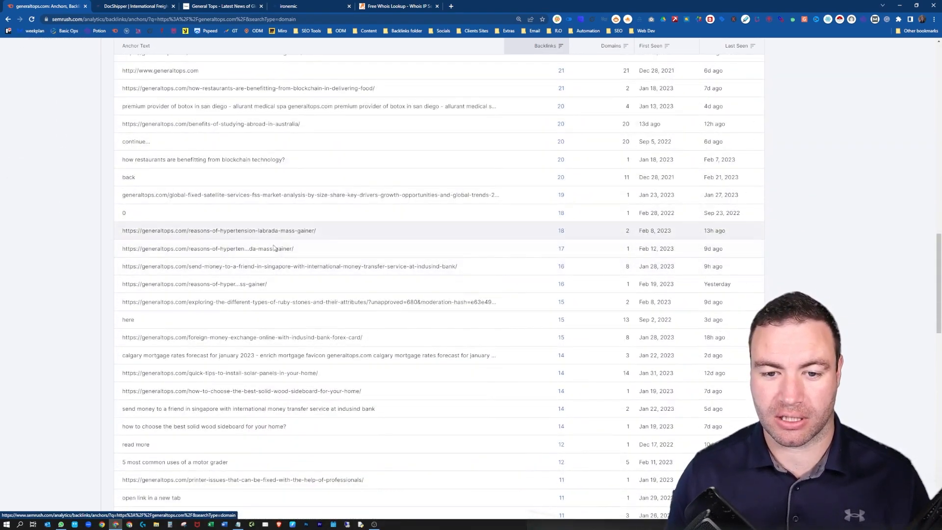
scroll(306, 254, down, 4)
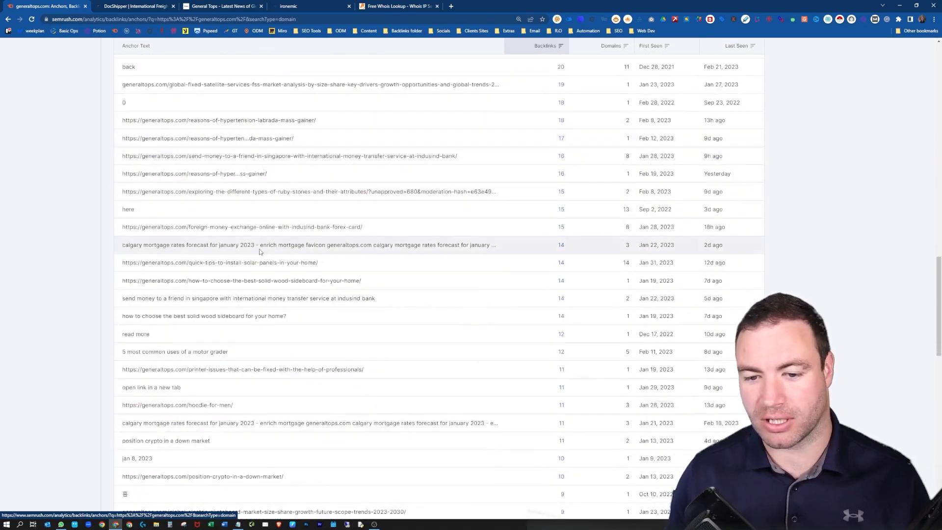
- Examine the remaining anchor texts on the first page of the Anchors report for unrelated topics and foreign-language anchors
scroll(196, 211, down, 2)
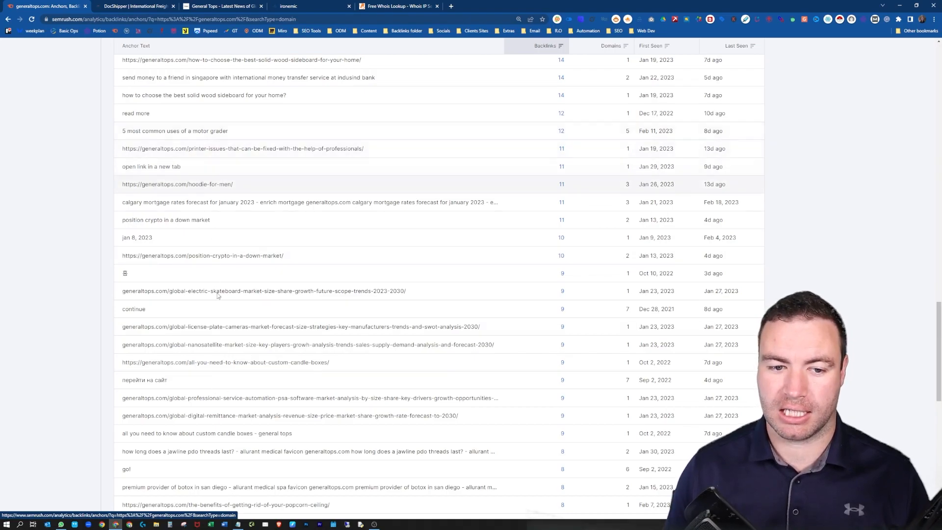
scroll(227, 350, down, 1)
scroll(227, 350, down, 1)
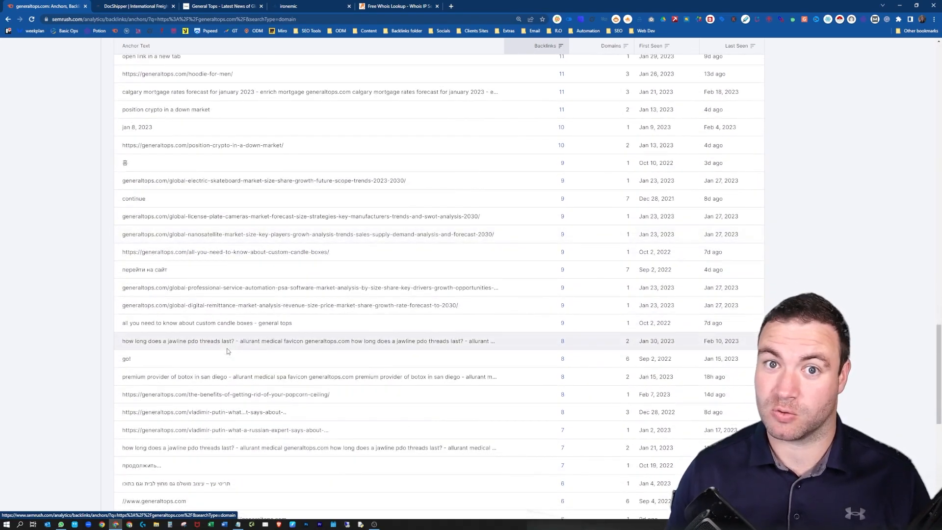
scroll(227, 350, down, 6)
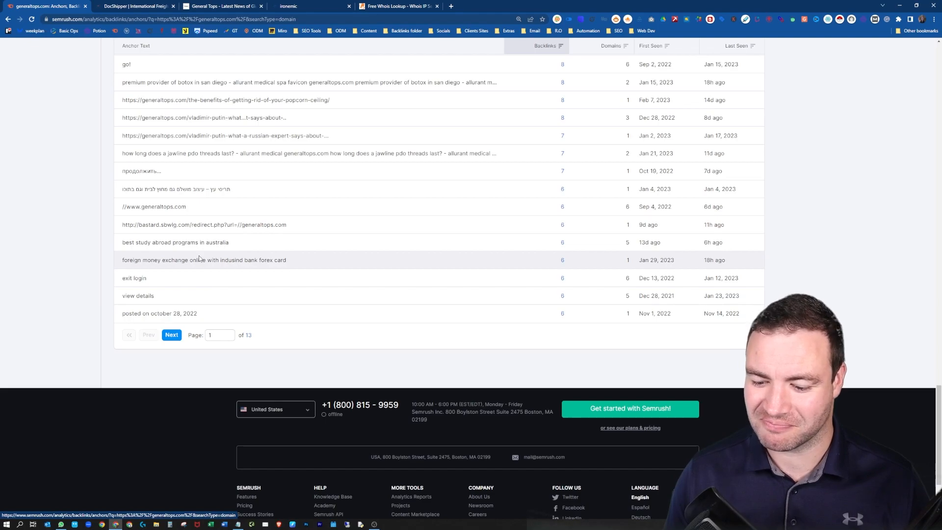
scroll(198, 258, up, 20)
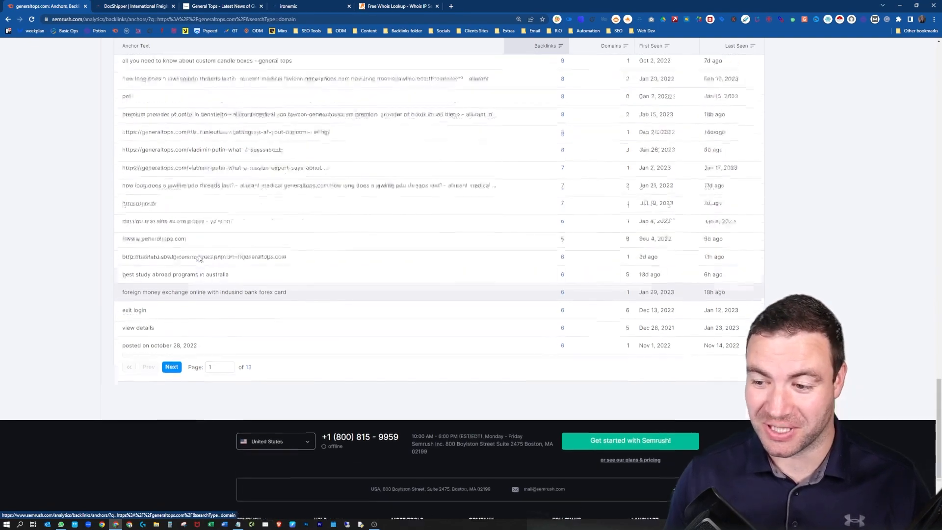
scroll(199, 259, up, 4)
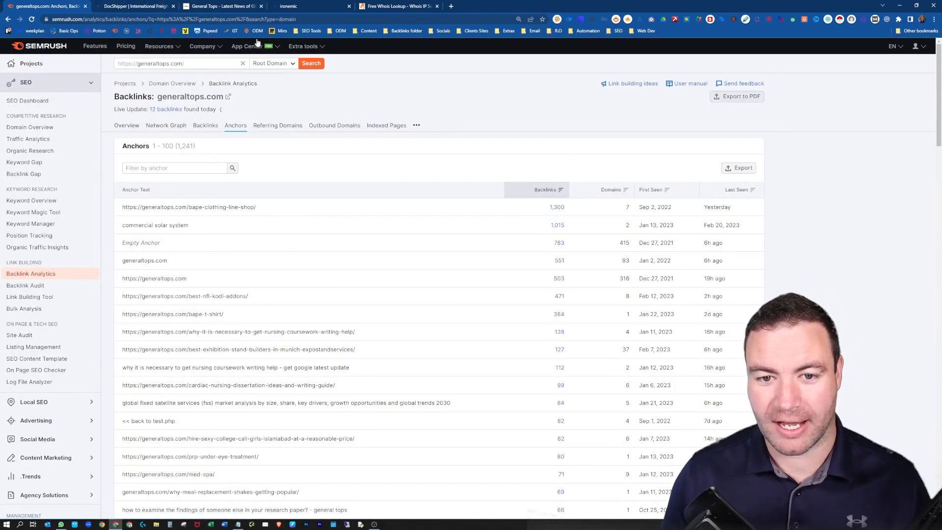
- Review the source pages and target URLs in the Backlinks report for generaltops.com, and open its Referring IPs list
click(203, 127)
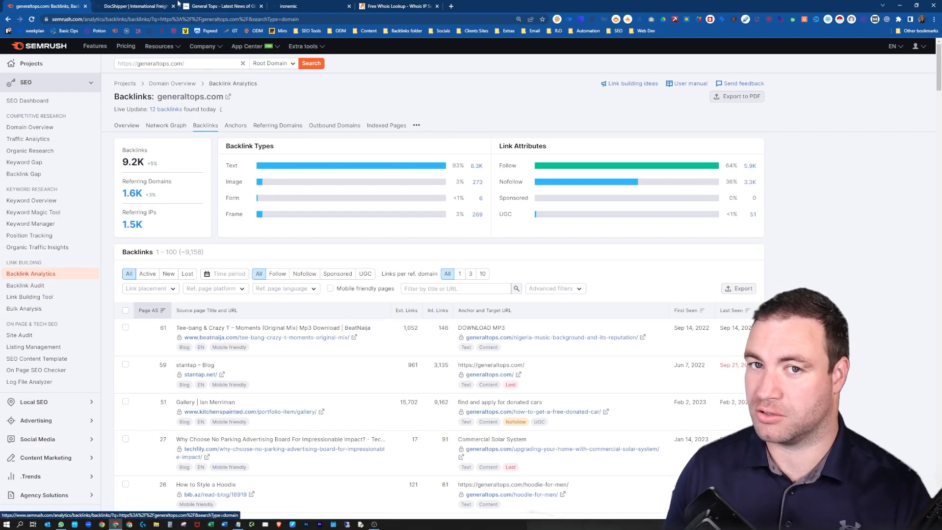
scroll(356, 250, down, 3)
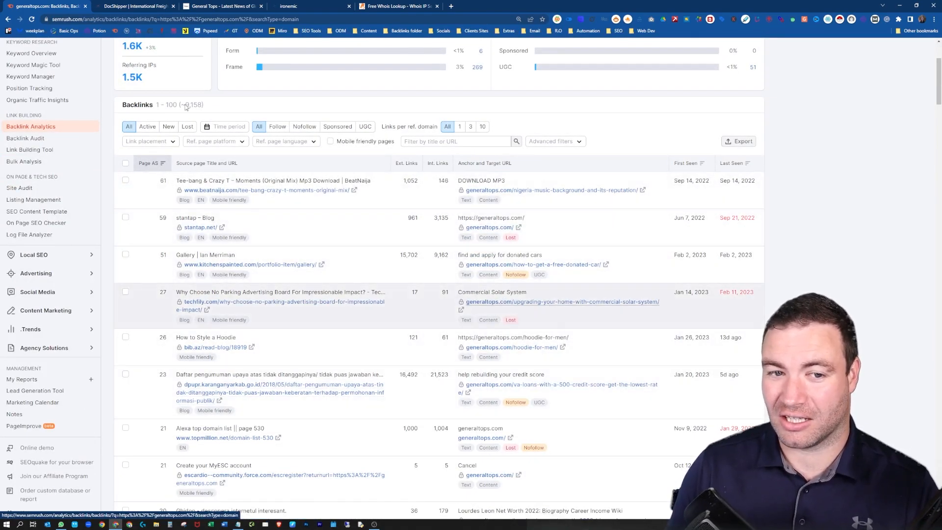
click(136, 79)
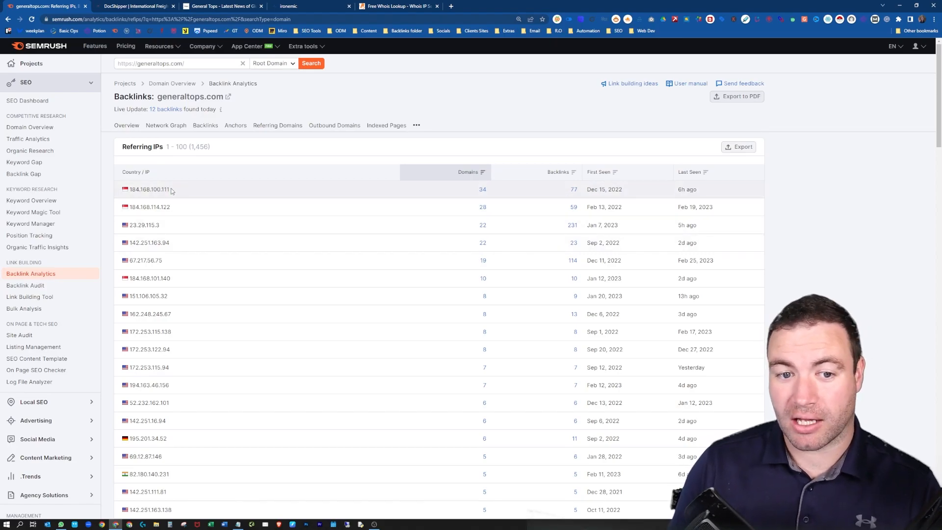
- Examine the countries, domain counts and backlink counts of the IP addresses on the first page of the Referring IPs list
mouse_move(123, 193)
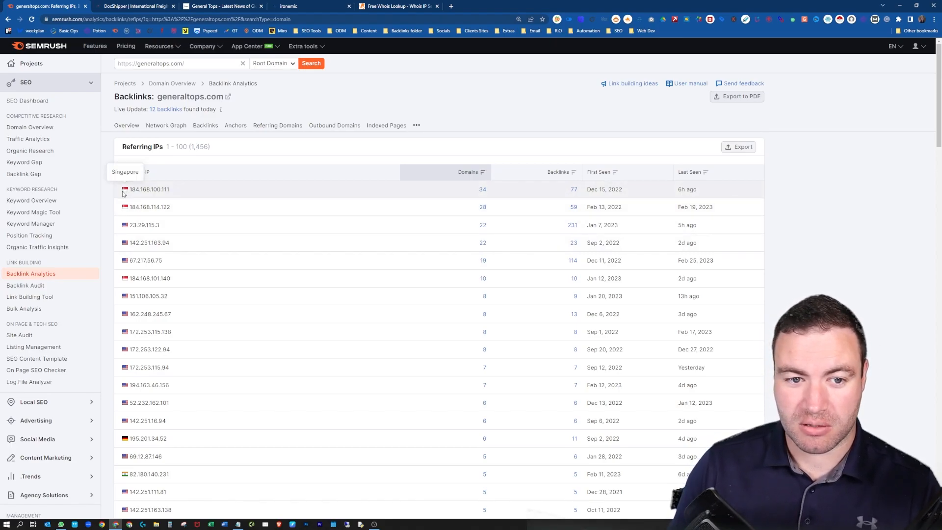
scroll(193, 211, down, 2)
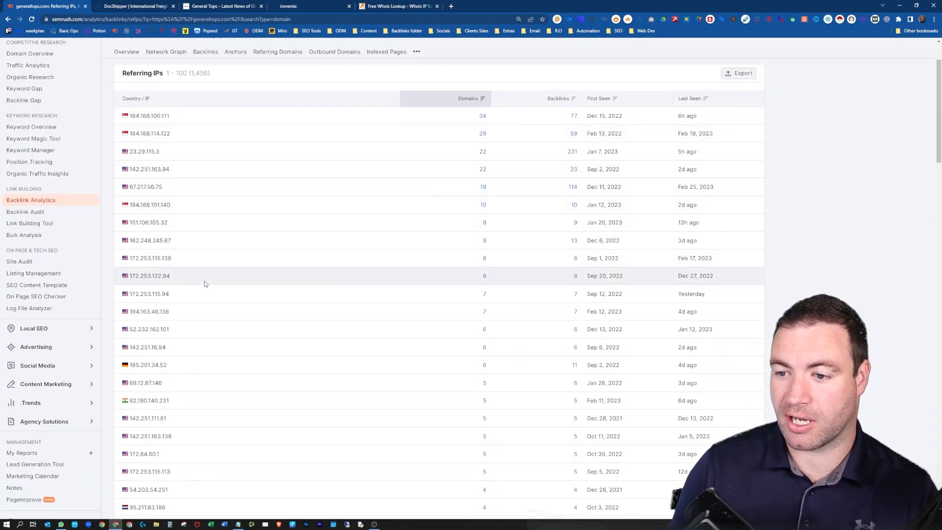
scroll(205, 284, down, 2)
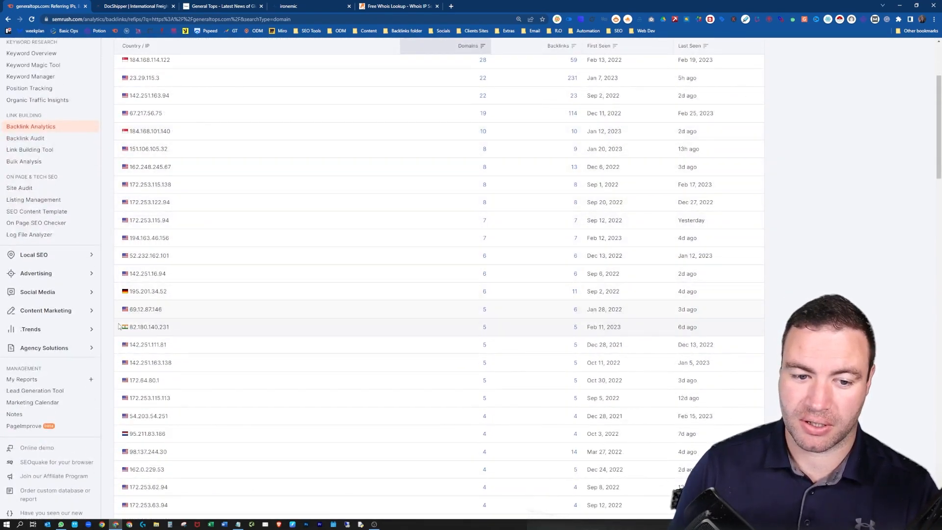
scroll(263, 327, down, 2)
scroll(264, 330, down, 5)
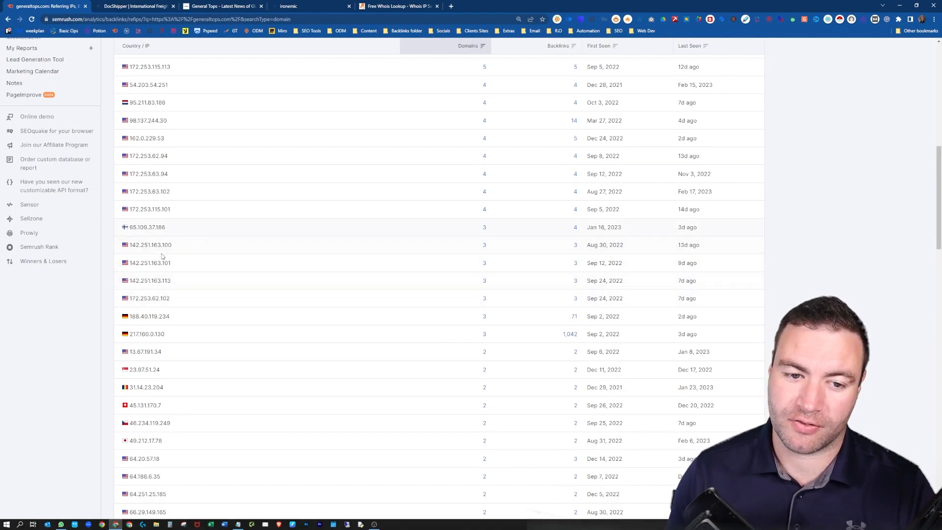
scroll(216, 293, down, 15)
scroll(248, 293, down, 3)
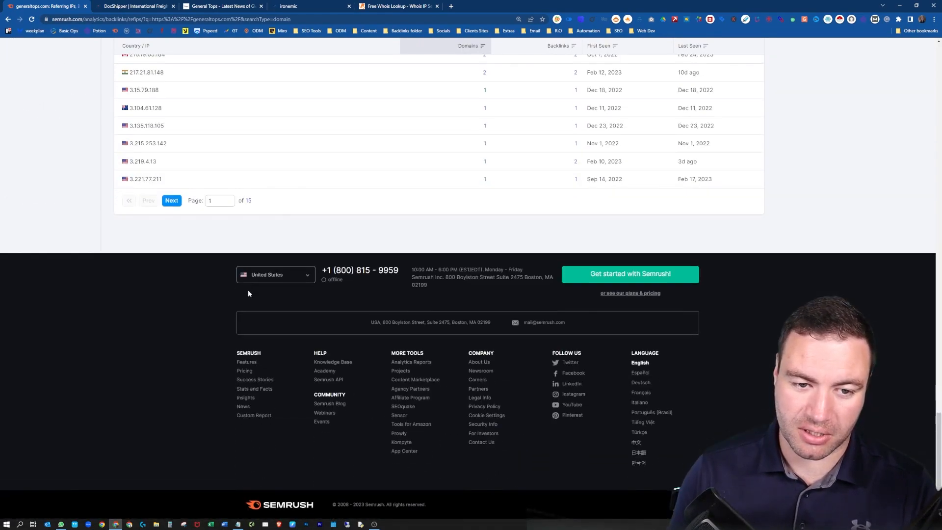
scroll(208, 284, up, 10)
scroll(198, 273, up, 20)
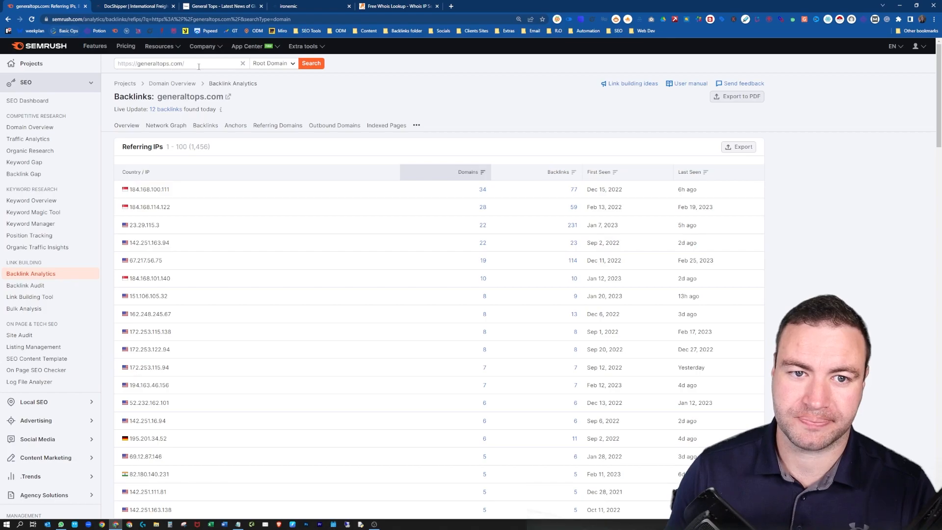
- Copy the generaltops.com address from Semrush, switch to the Whois Domain Lookup page, and look up the domain
click(152, 63)
key(ctrl+c)
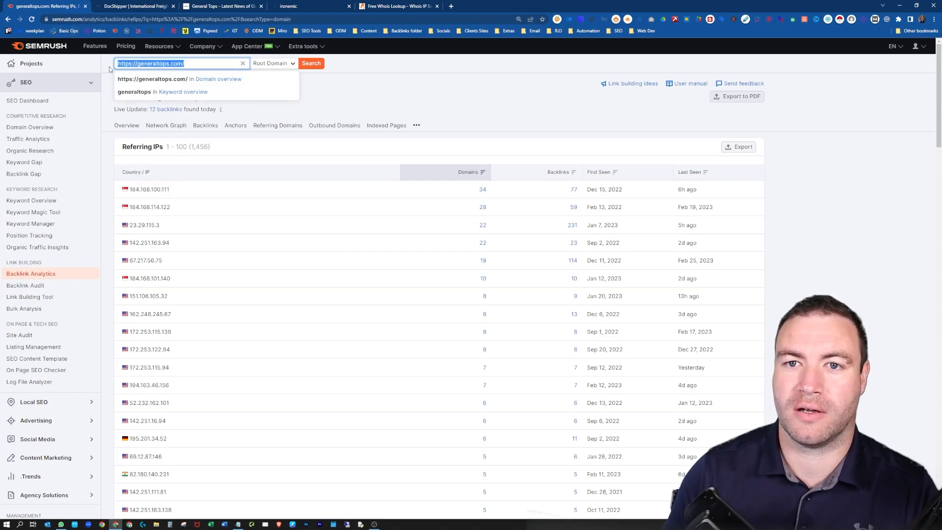
click(388, 6)
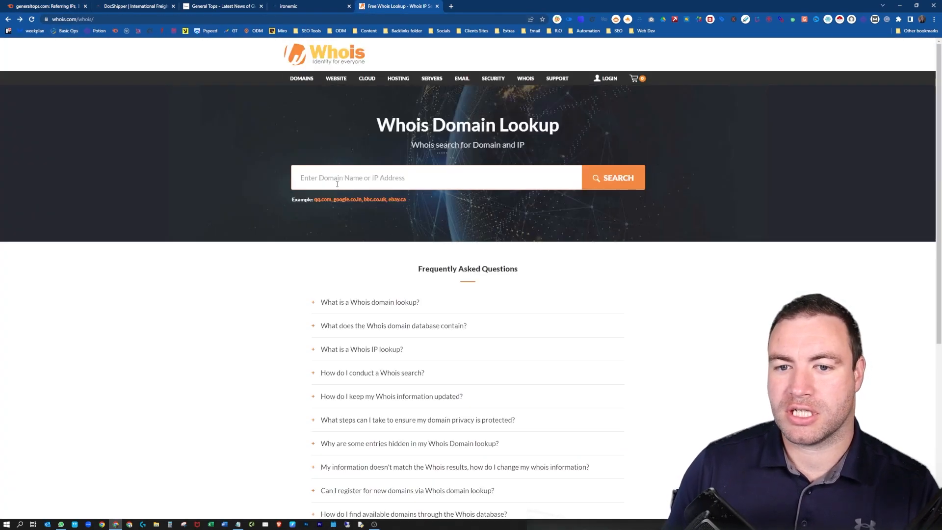
key(ctrl+v)
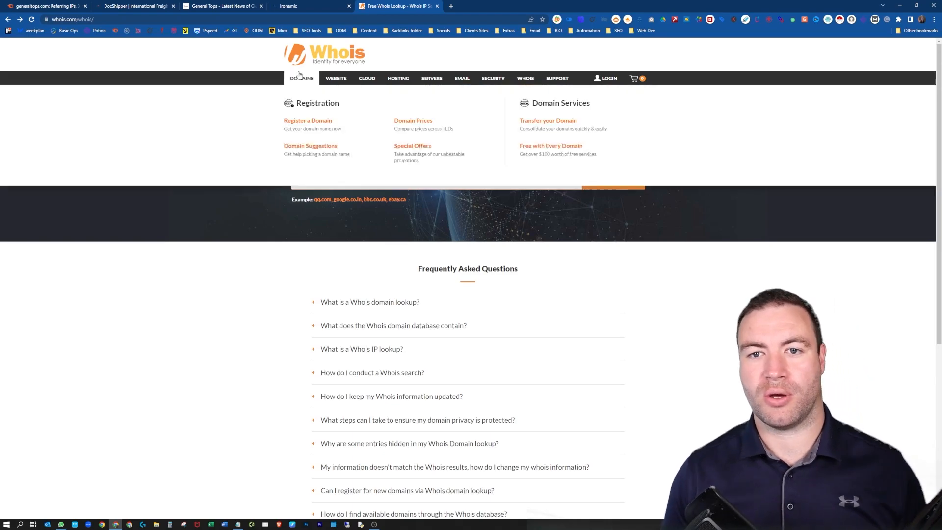
click(617, 182)
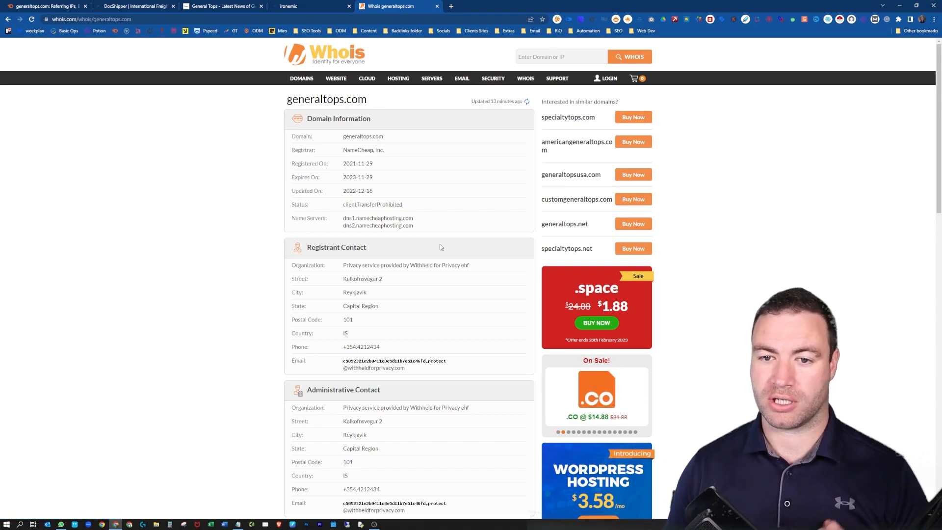
- Examine the domain's registration dates, its registrant, administrative and technical contacts, and the raw Whois data
scroll(432, 247, down, 2)
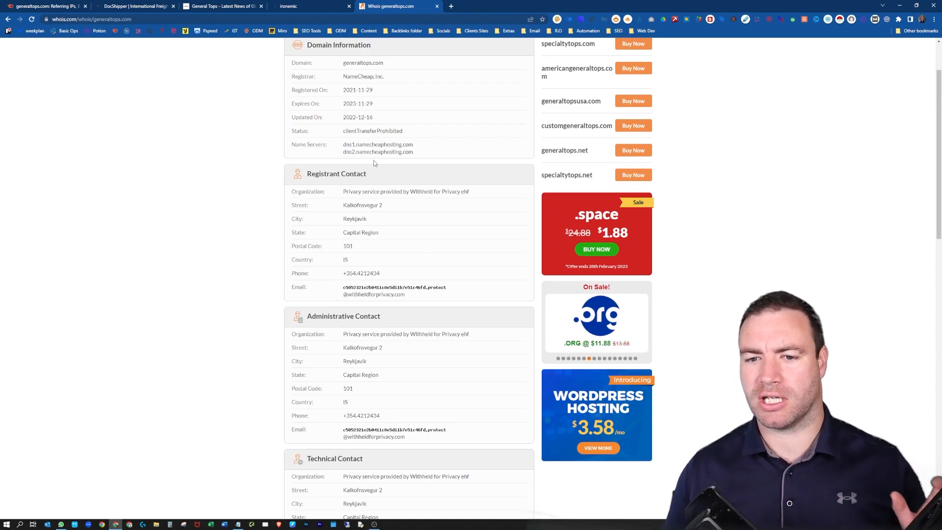
scroll(398, 135, down, 2)
scroll(365, 145, down, 1)
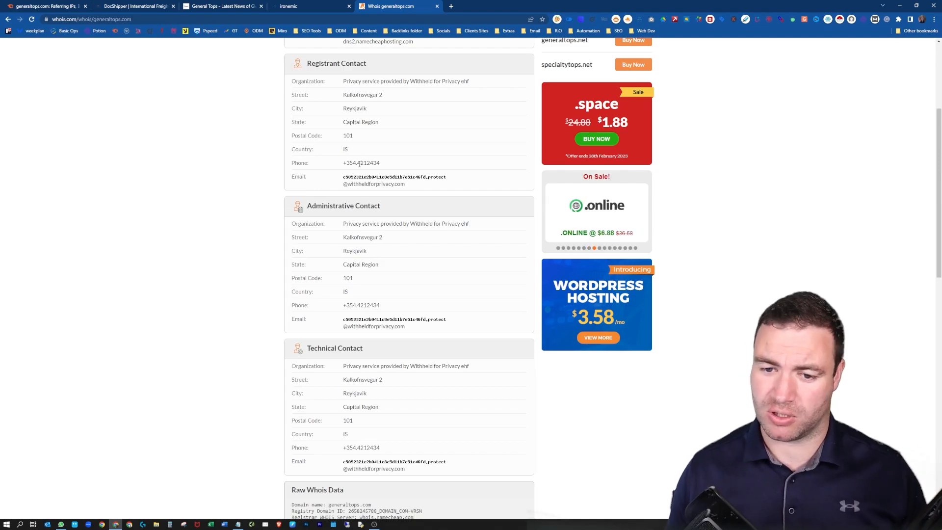
scroll(357, 169, down, 2)
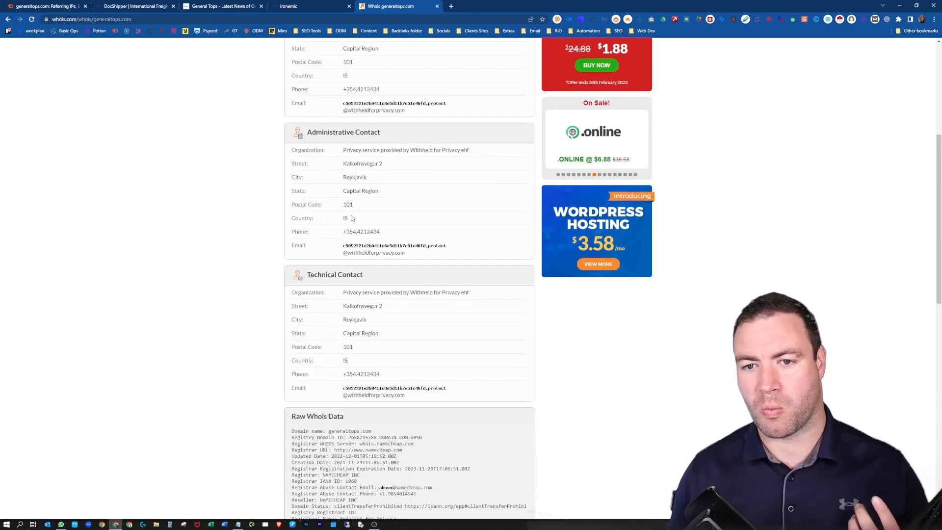
scroll(371, 229, down, 5)
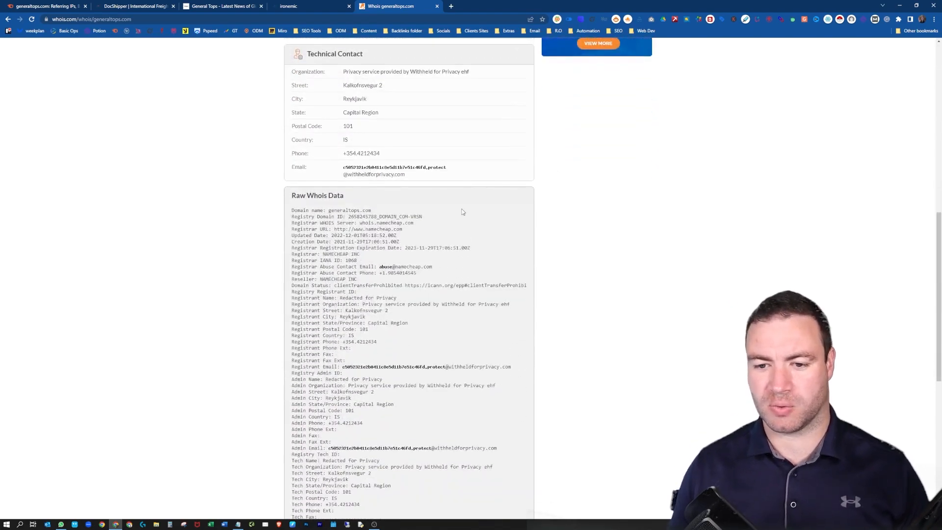